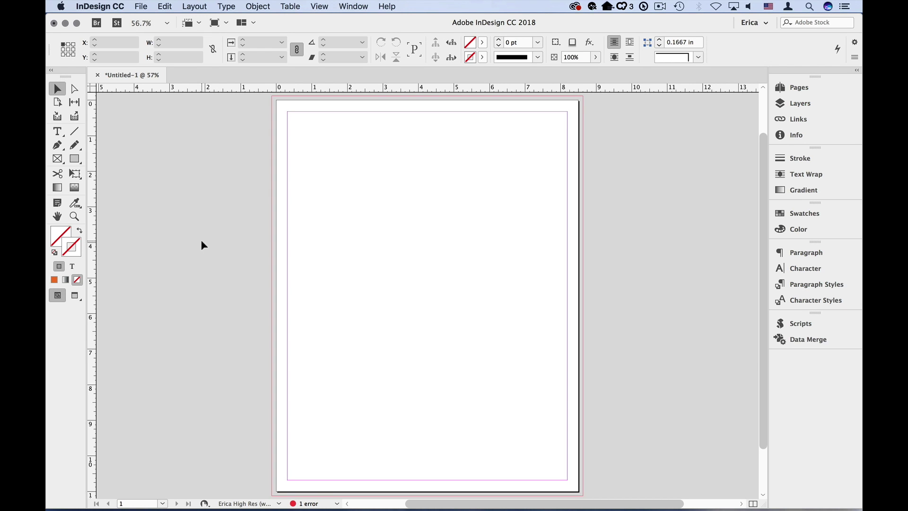
Step: Open the Place dialog with Replace Selected Item off and Show Import Options on
click(141, 7)
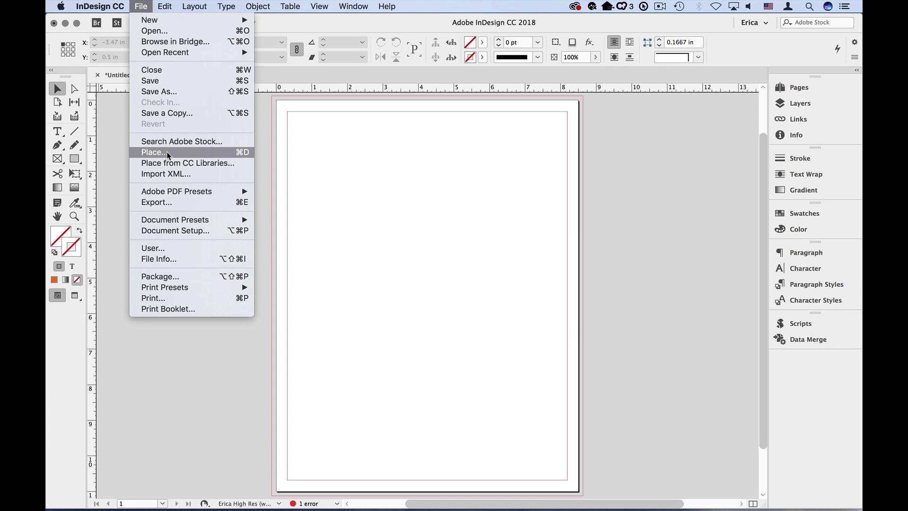
click(168, 153)
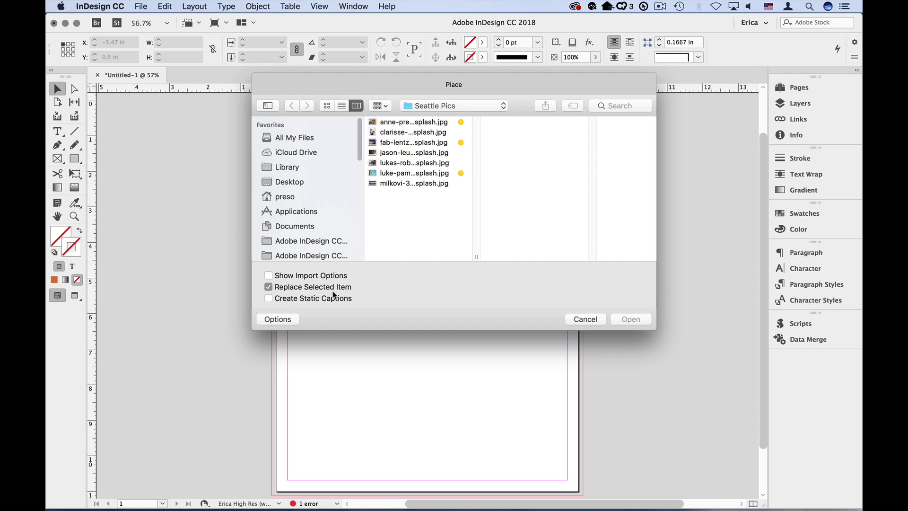
click(269, 287)
click(268, 275)
Step: Load anne-preble-198119-unsplash.jpg after reviewing its Color import settings
click(424, 122)
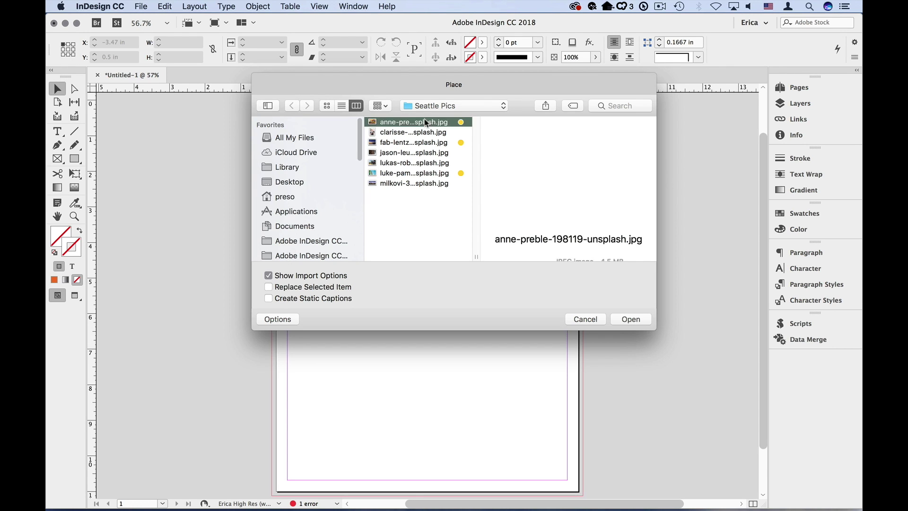
click(629, 318)
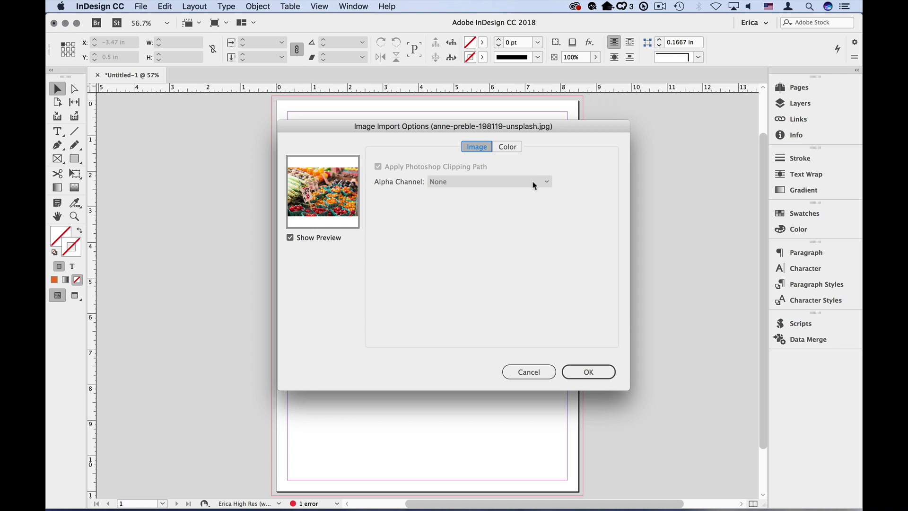
click(507, 146)
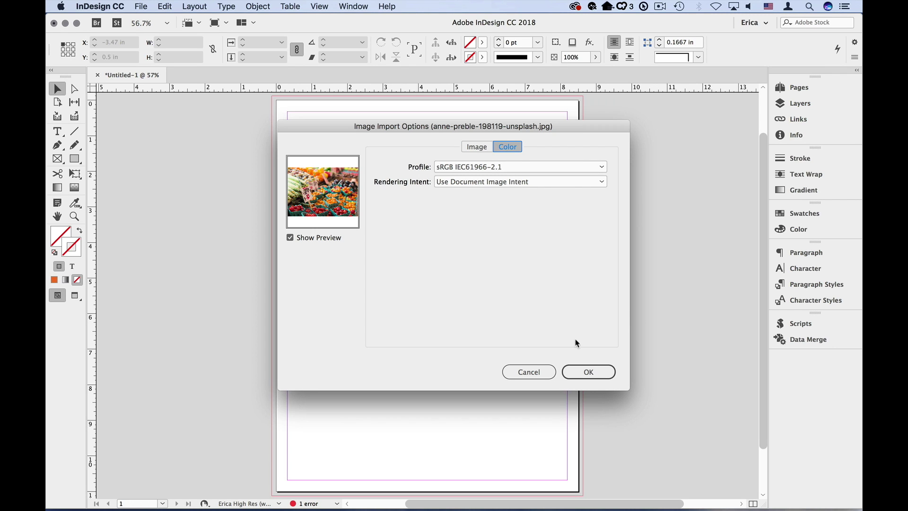
click(589, 372)
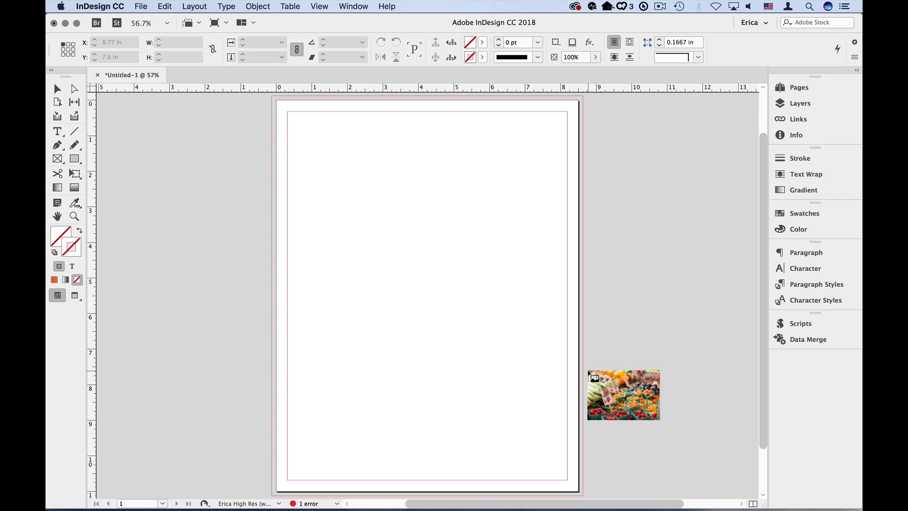
drag(593, 375, 306, 142)
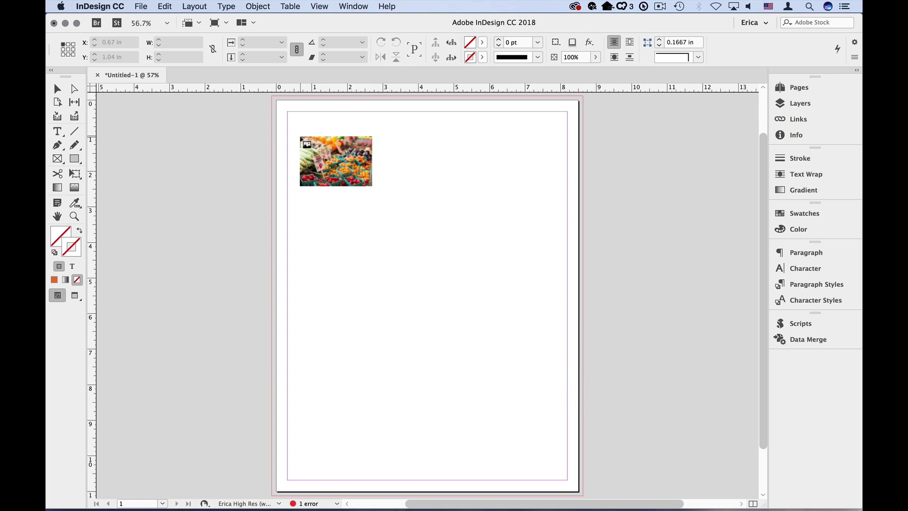
click(301, 137)
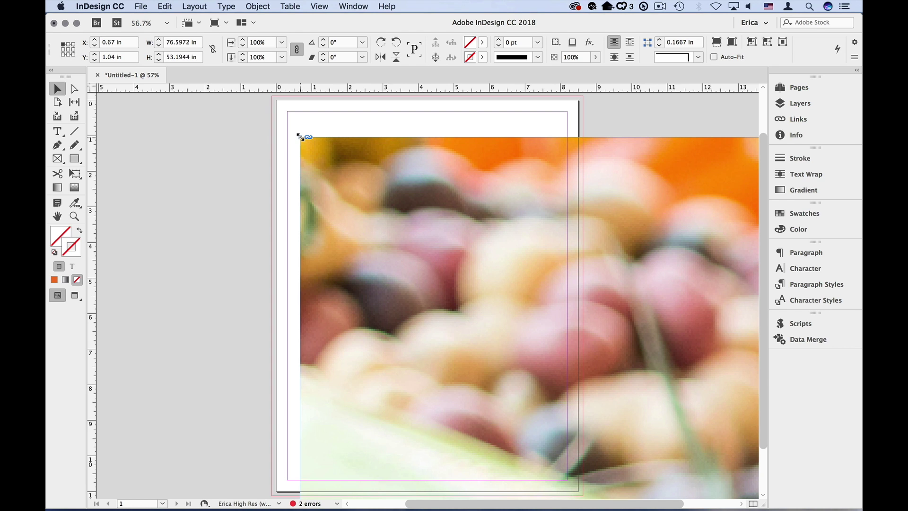
key(super+z)
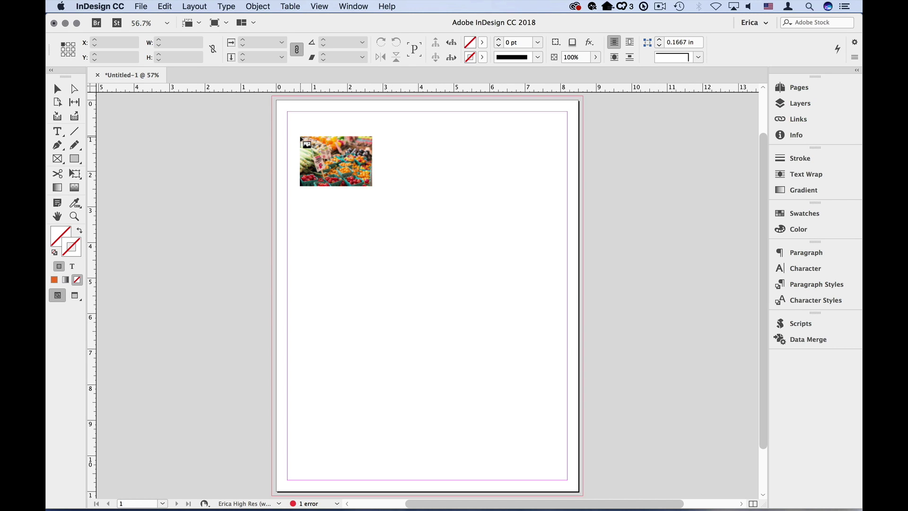
key(super+z)
drag(299, 137, 515, 308)
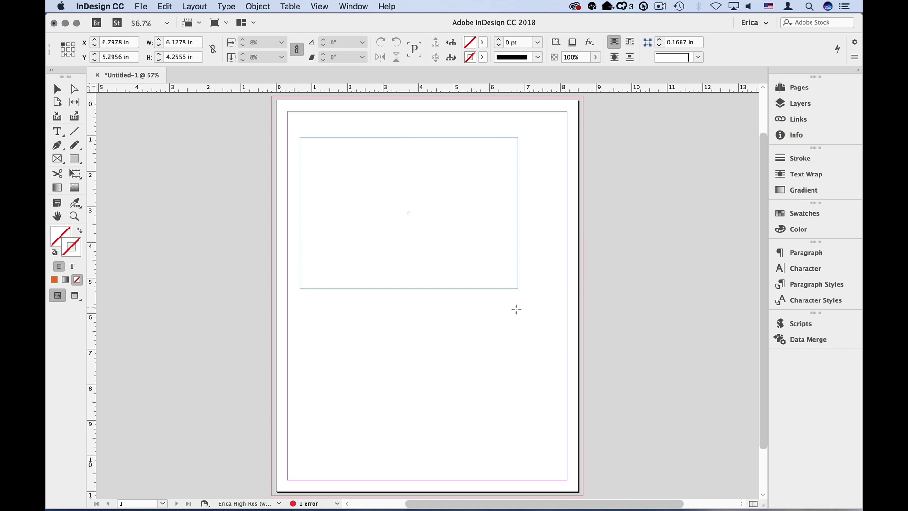
drag(515, 309, 538, 330)
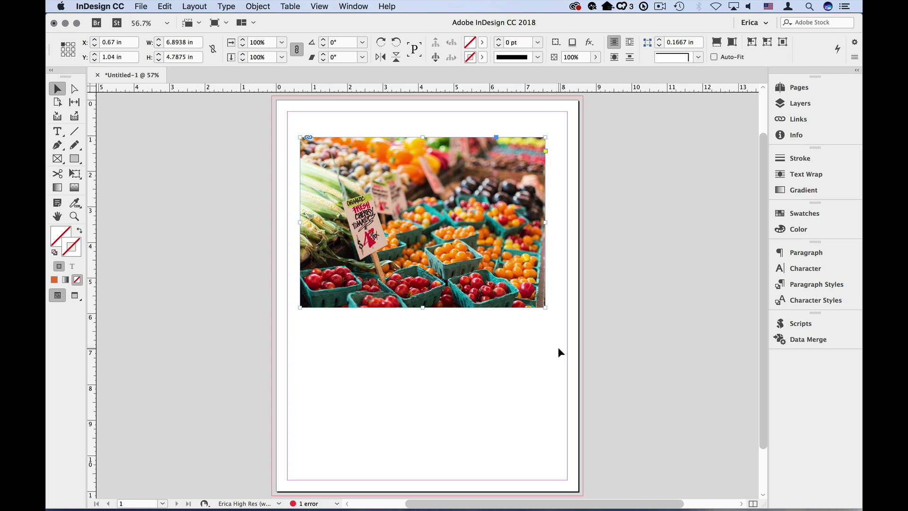
key(super+z)
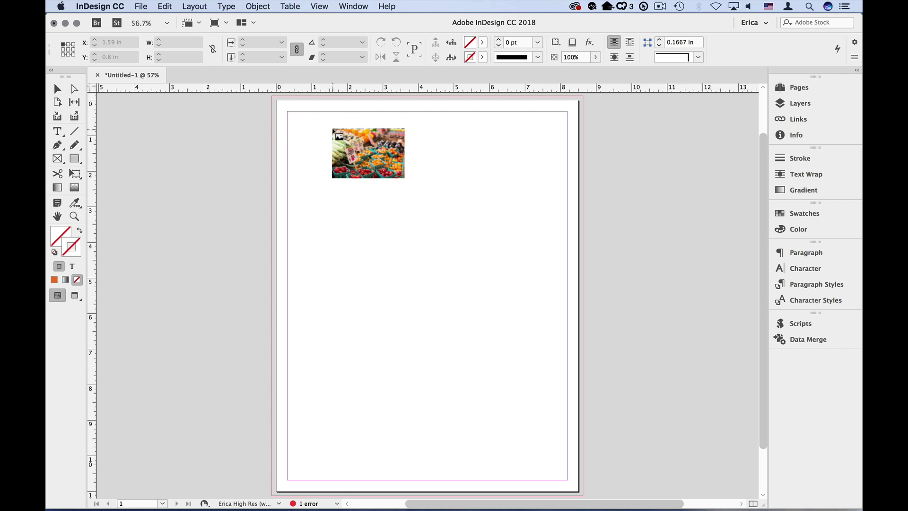
Step: Drag out a tall 2.5 by 4.8 inch frame holding the market photo
drag(333, 130, 401, 283)
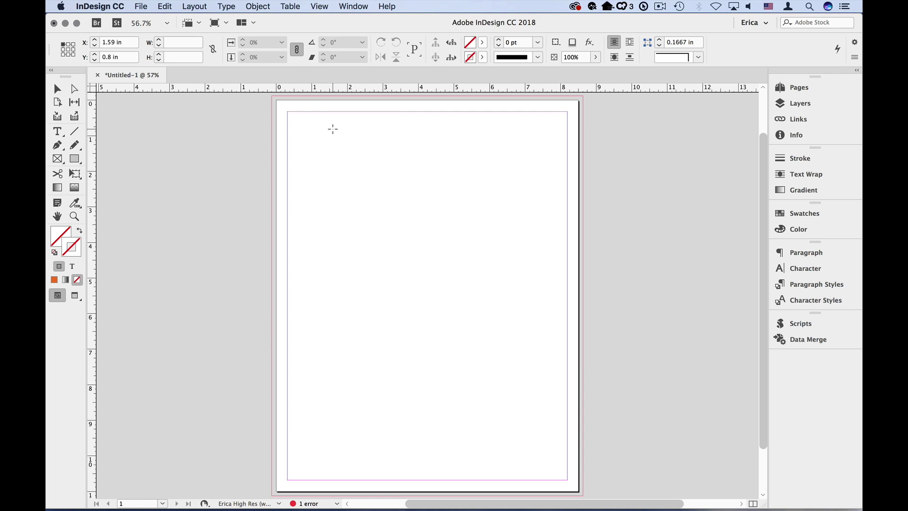
mouse_move(401, 282)
mouse_down()
mouse_move(485, 330)
mouse_move(433, 366)
mouse_up()
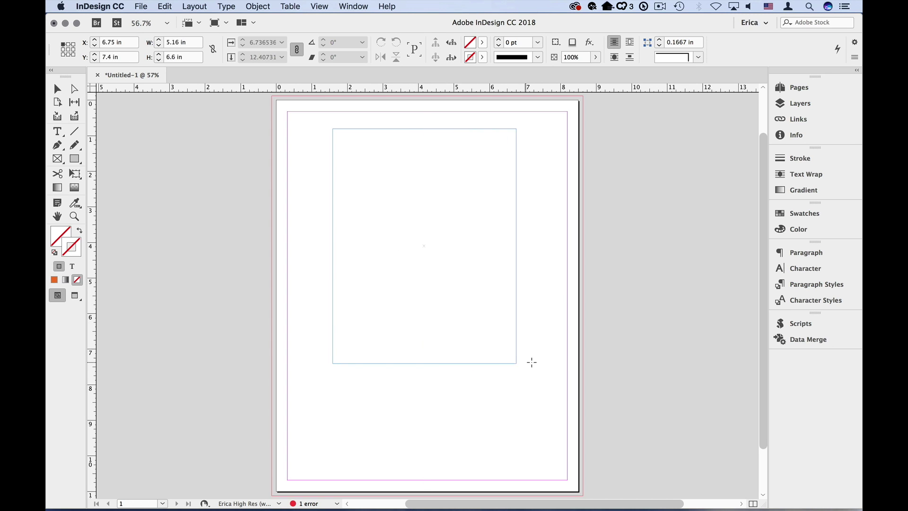
mouse_move(433, 365)
mouse_down()
mouse_move(446, 349)
mouse_move(424, 299)
mouse_up()
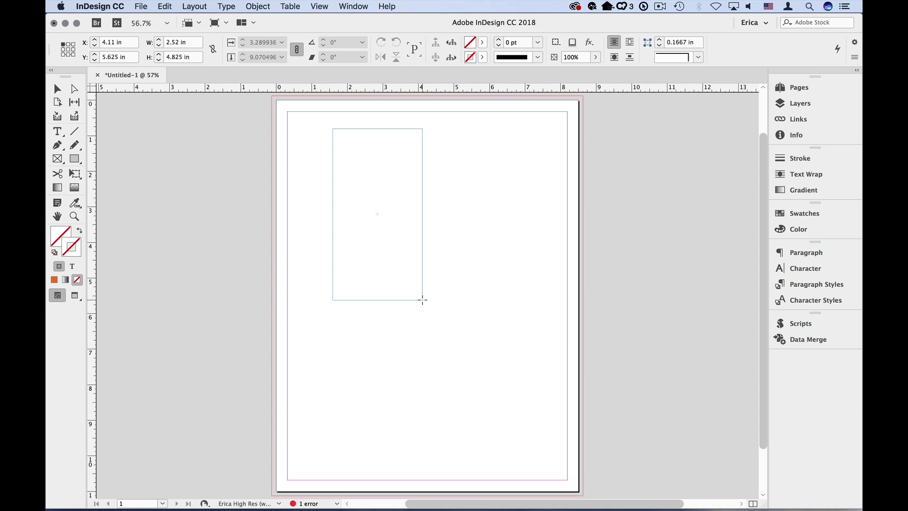
drag(423, 300, 422, 300)
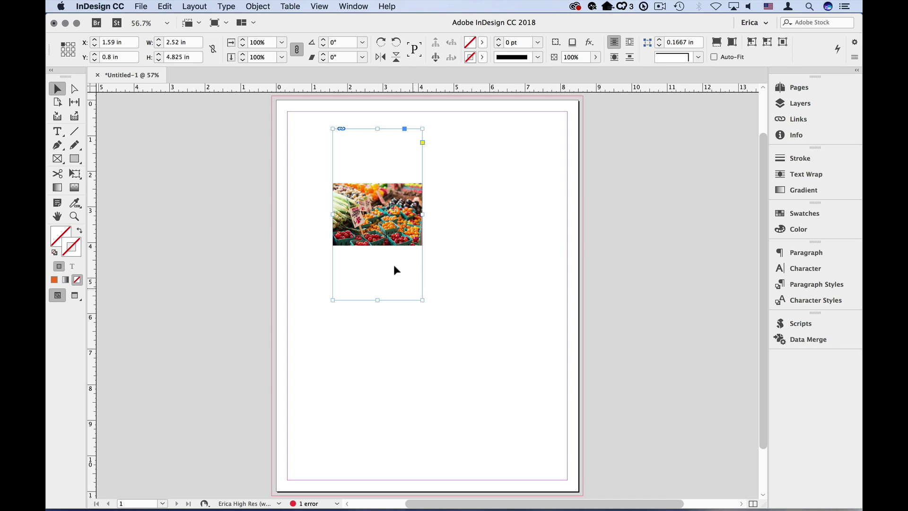
click(258, 6)
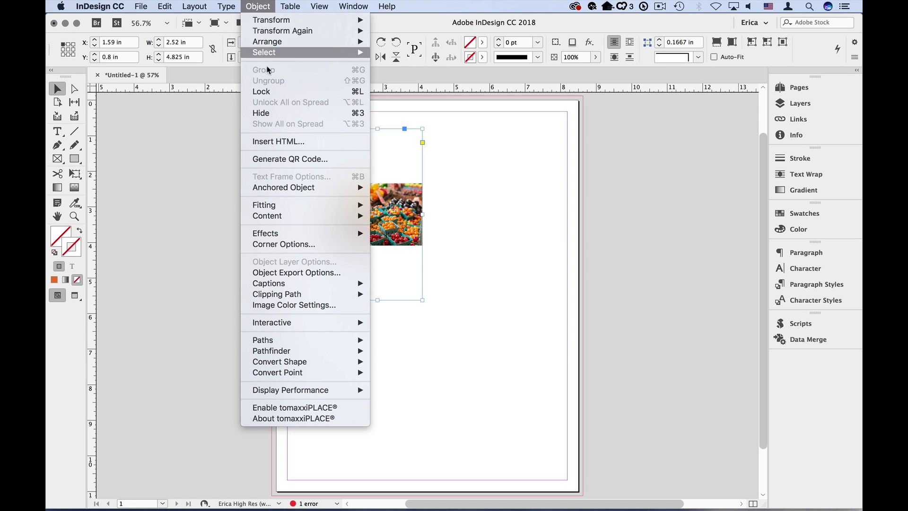
mouse_move(264, 204)
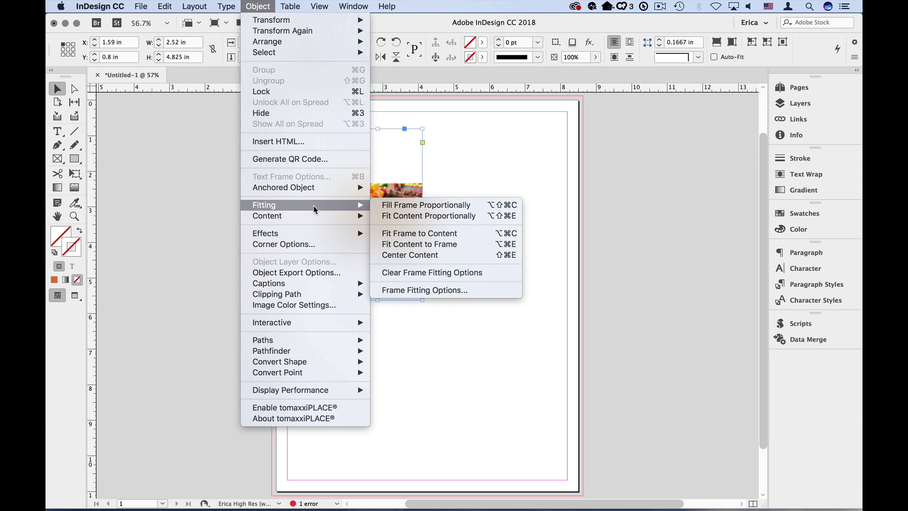
Step: Make the photo fill the tall frame proportionally
click(398, 206)
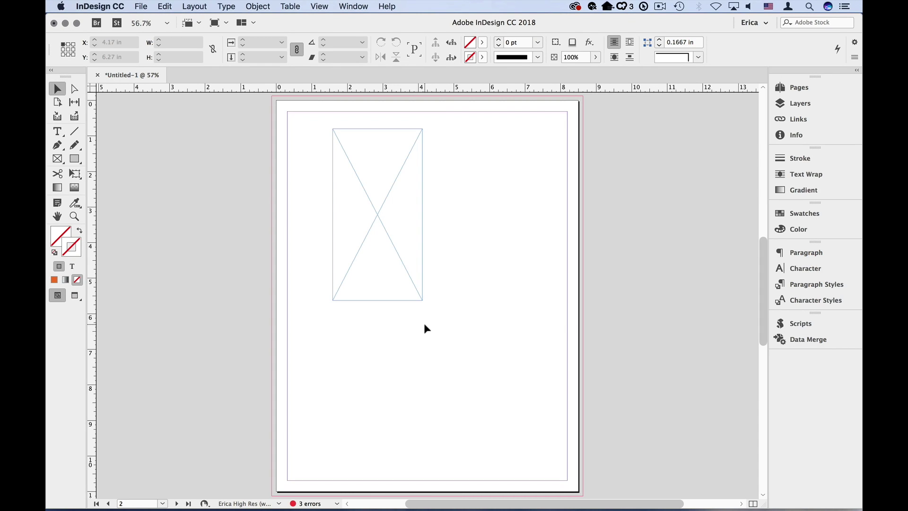
click(406, 297)
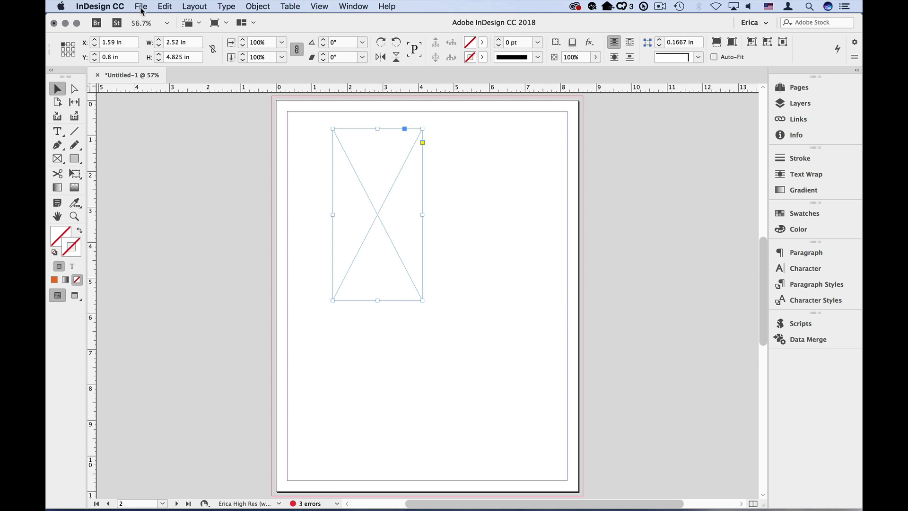
click(141, 6)
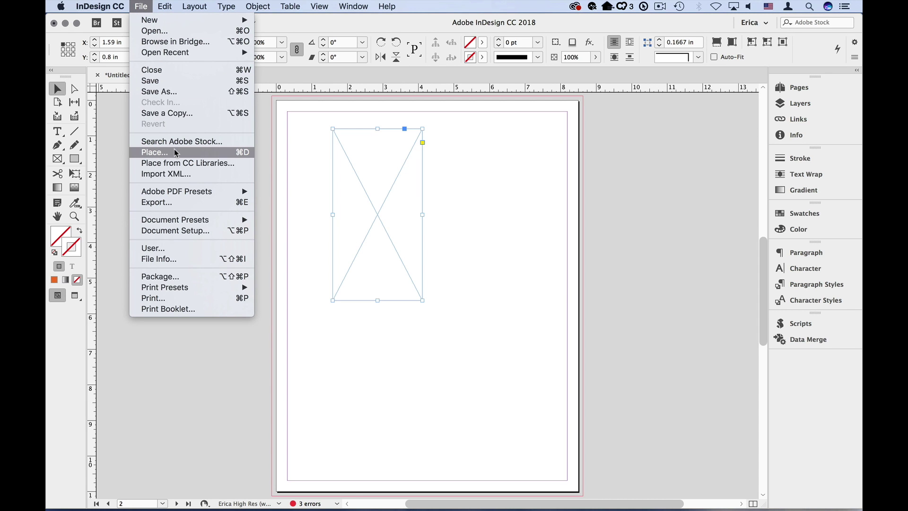
click(155, 152)
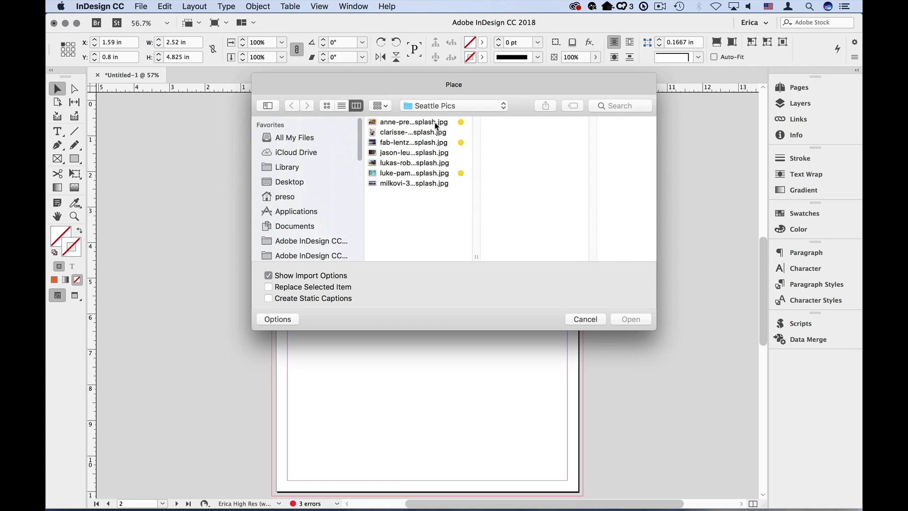
click(433, 123)
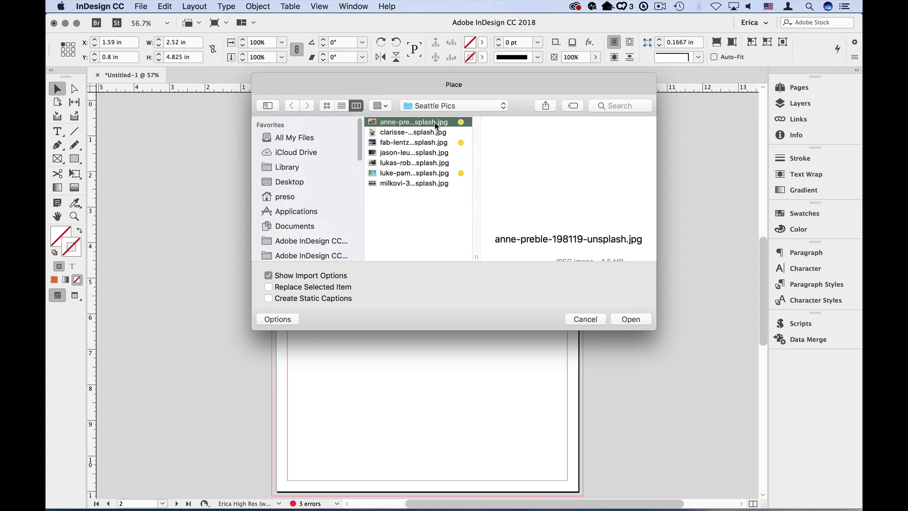
click(316, 288)
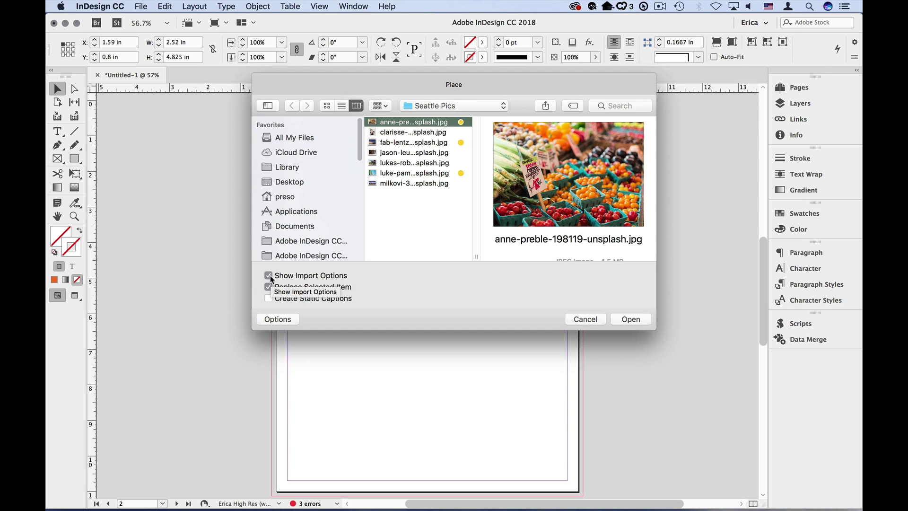
click(268, 275)
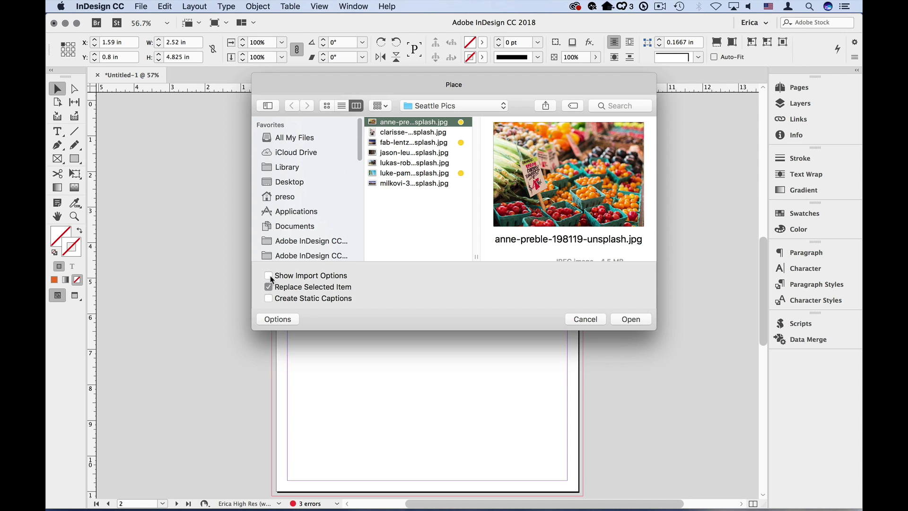
click(631, 319)
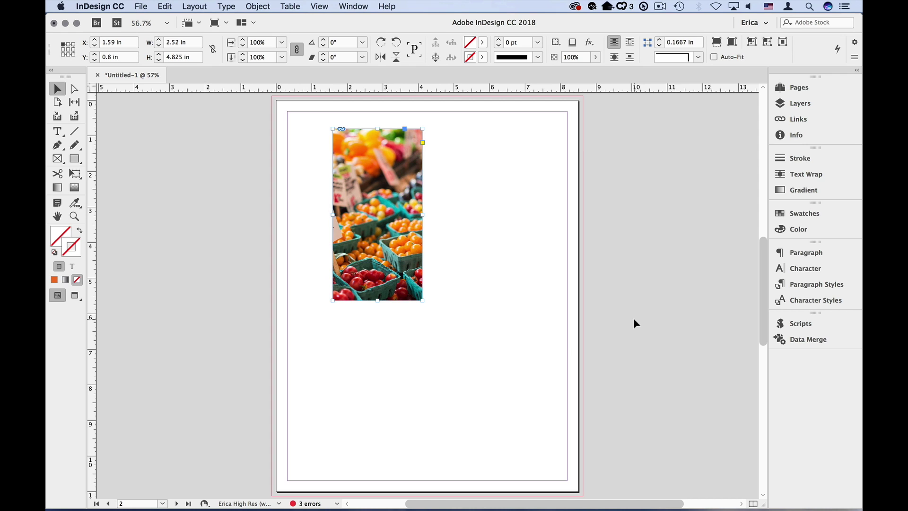
Step: Undo the placement, clear the cursor, and reload the photo without replacing the selection
key(super+z)
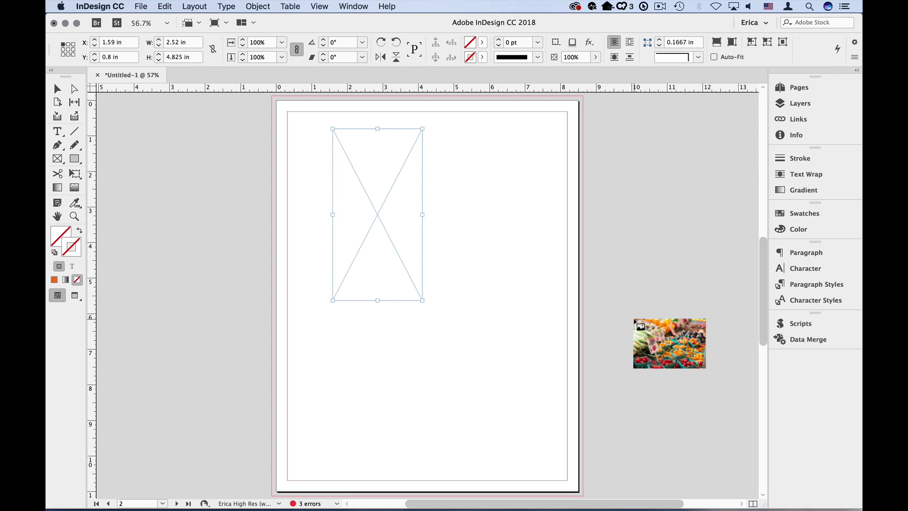
key(Escape)
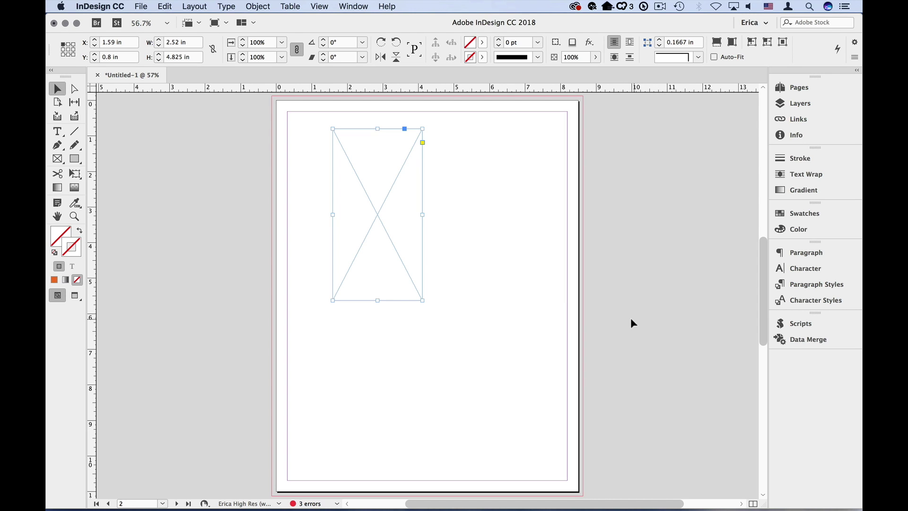
click(140, 6)
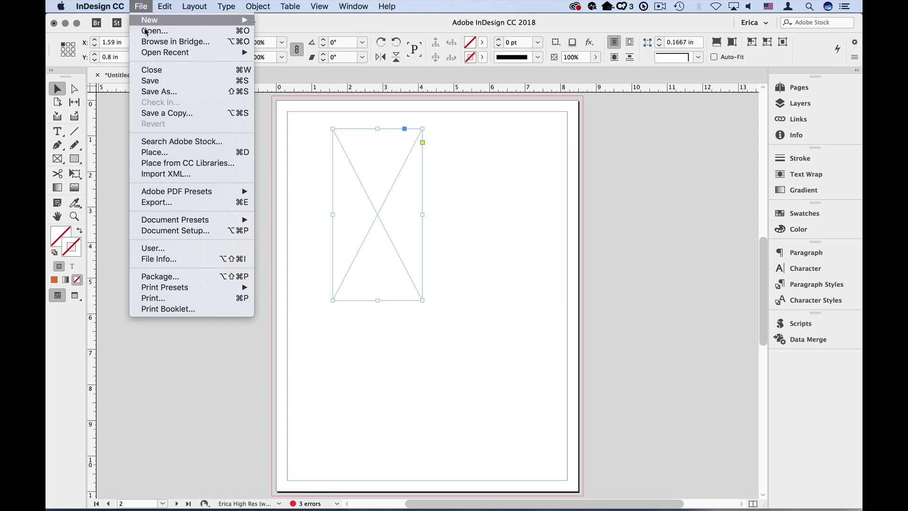
click(185, 153)
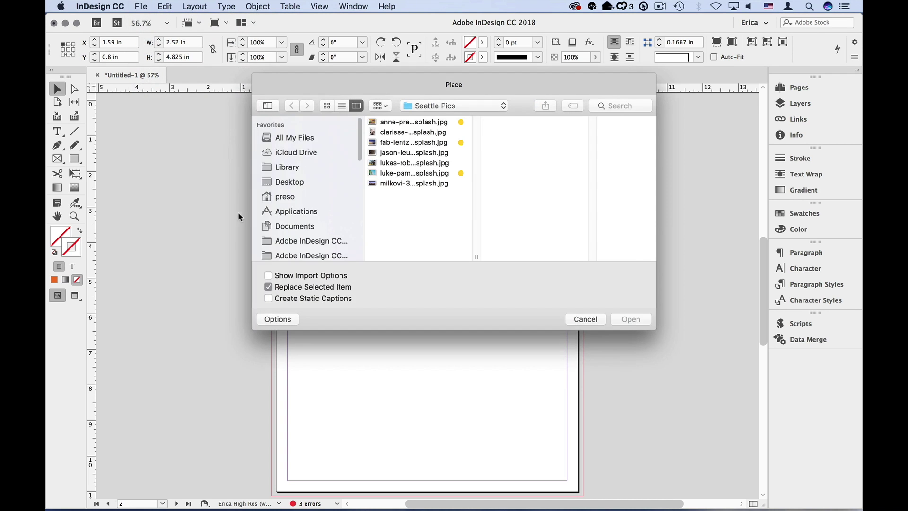
click(268, 287)
click(412, 122)
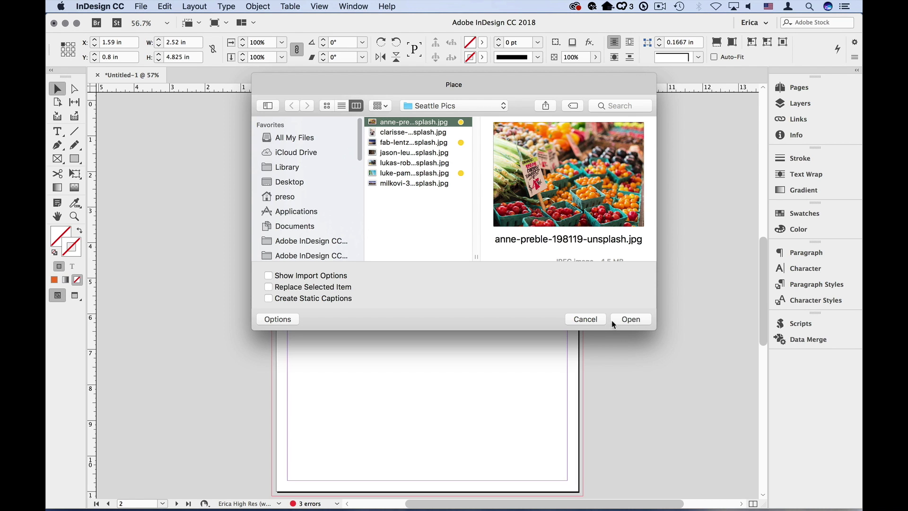
click(627, 319)
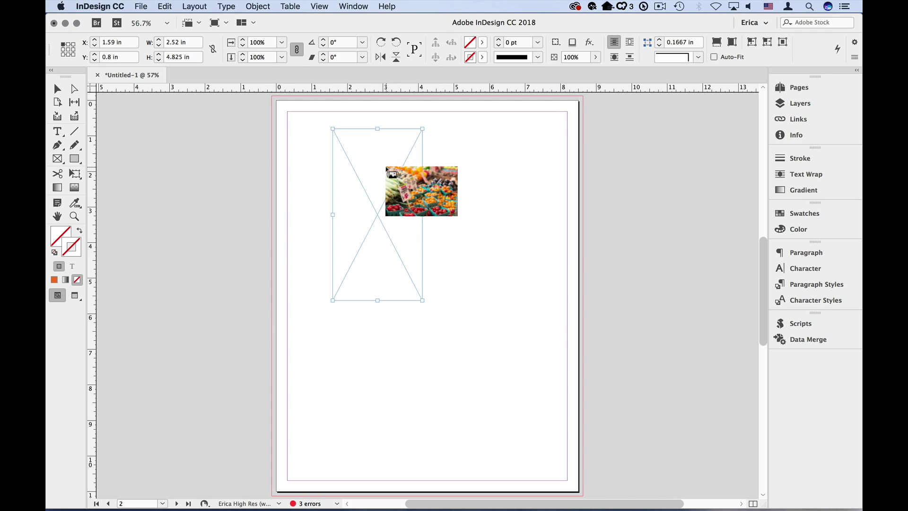
Step: Drop the loaded photo into the tall frame on page 2
click(370, 167)
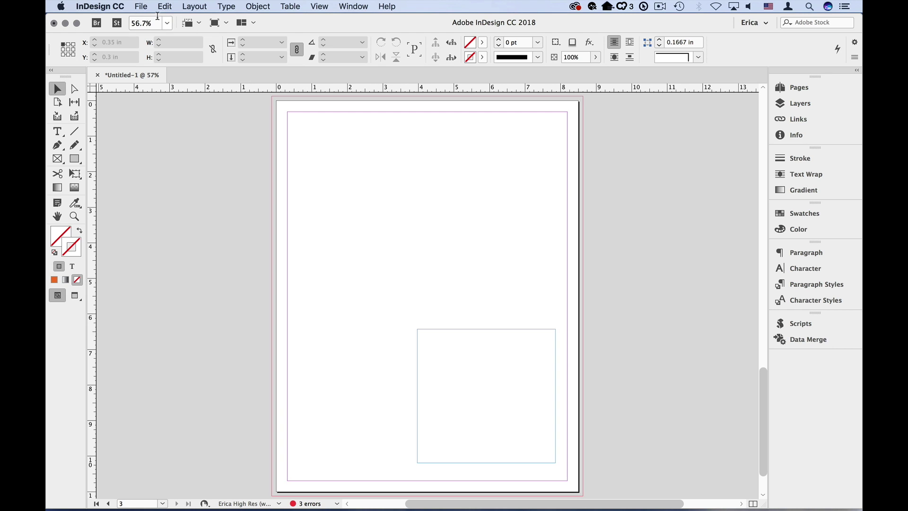
Step: Load the anne-preble photo and drag a wide frame for it across the upper page
click(141, 6)
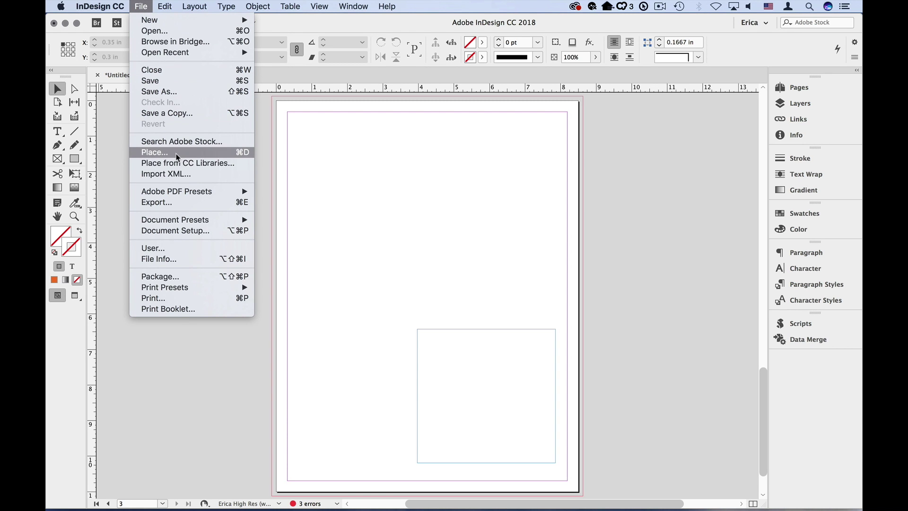
click(155, 152)
click(413, 122)
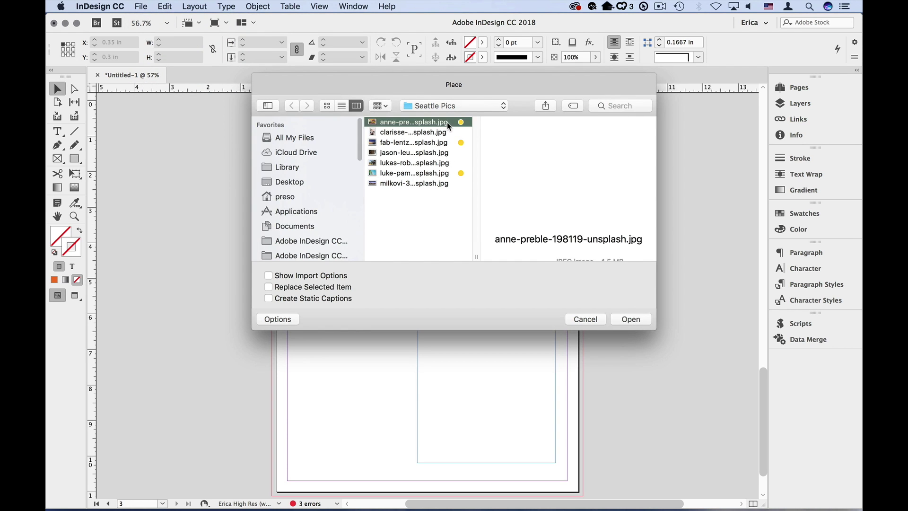
click(631, 319)
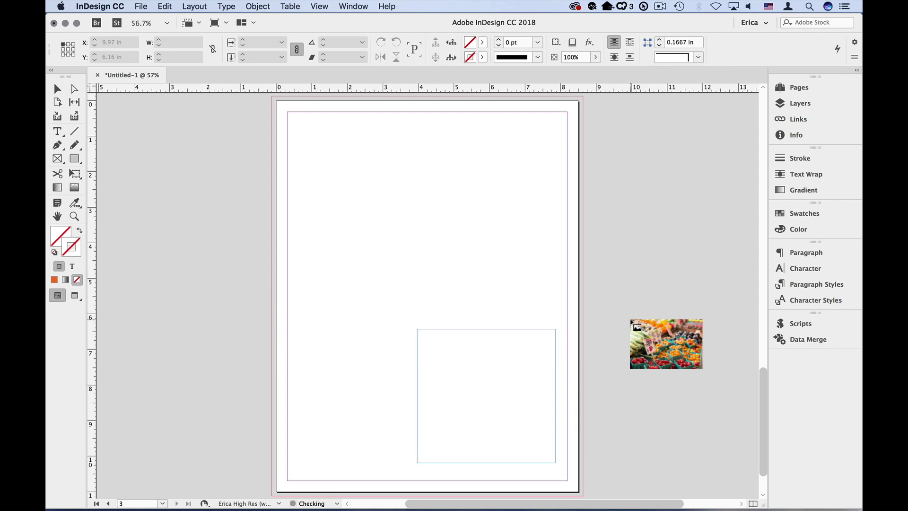
drag(303, 138, 522, 289)
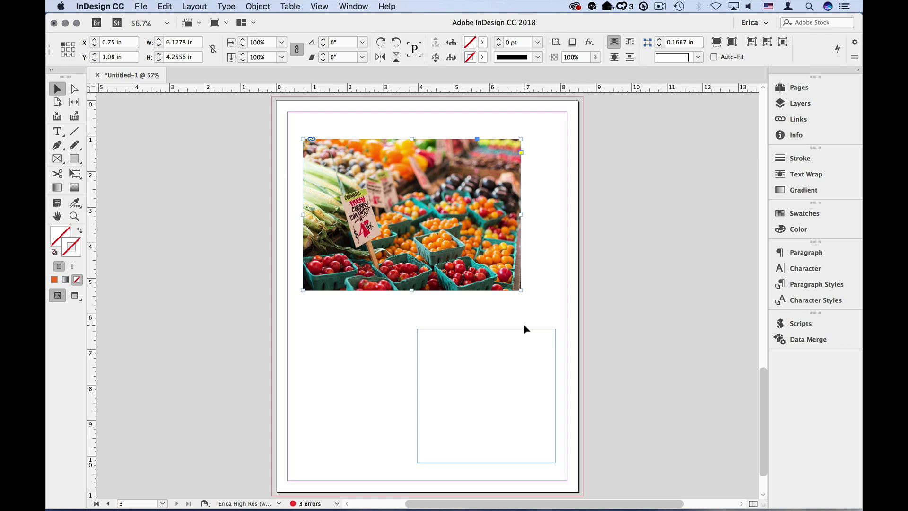
mouse_move(412, 215)
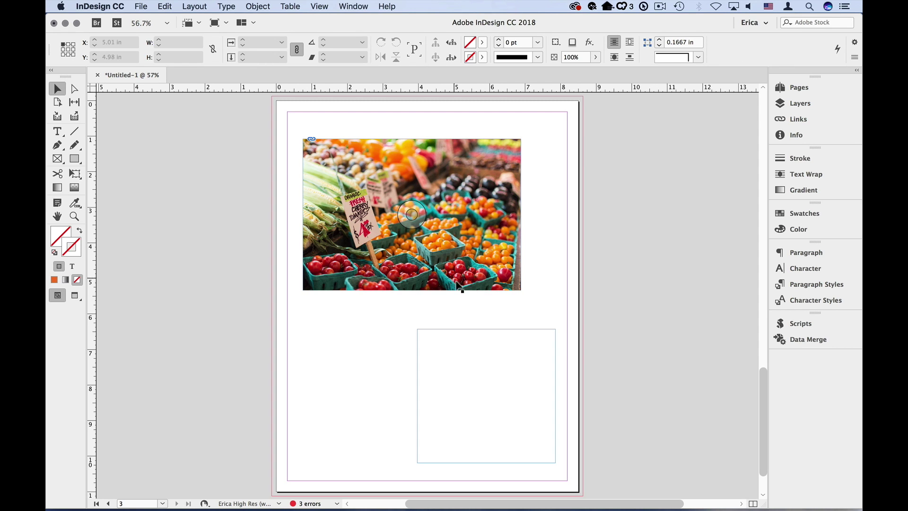
click(483, 333)
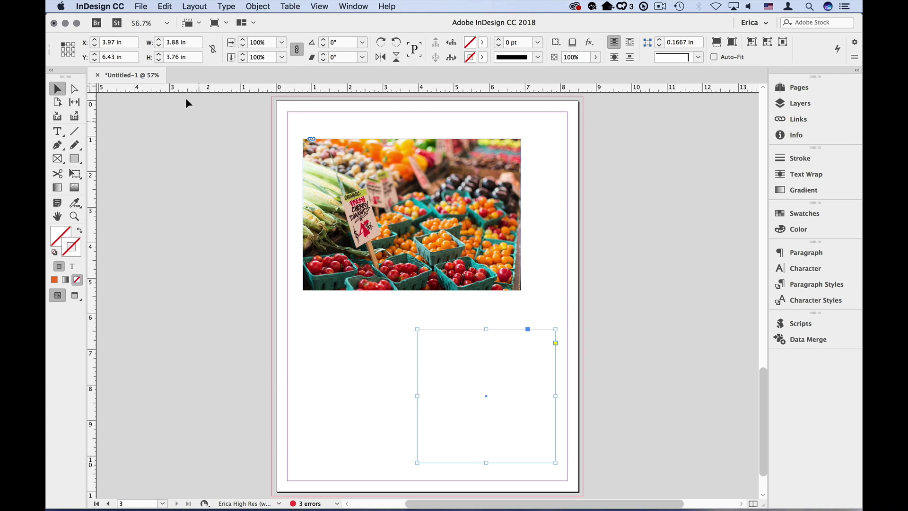
Step: Use Edit > Paste Into to put the photo inside the square frame
click(164, 6)
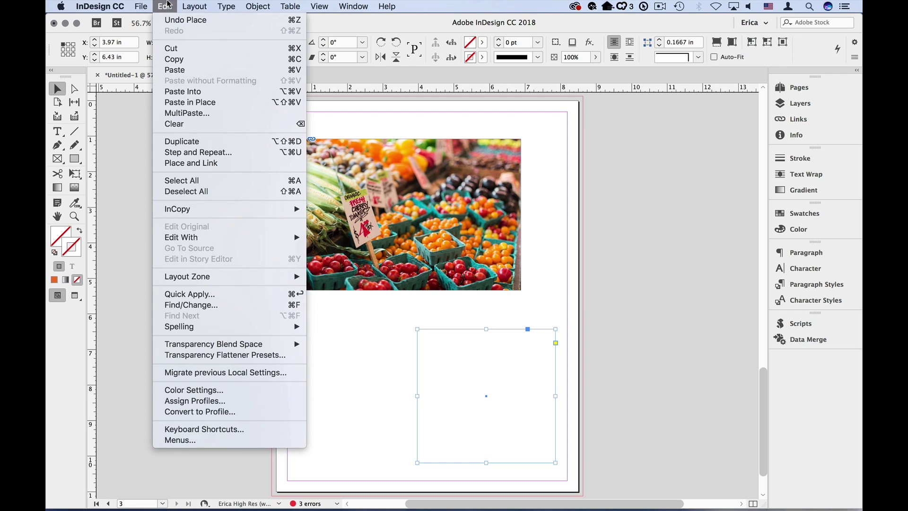
click(197, 93)
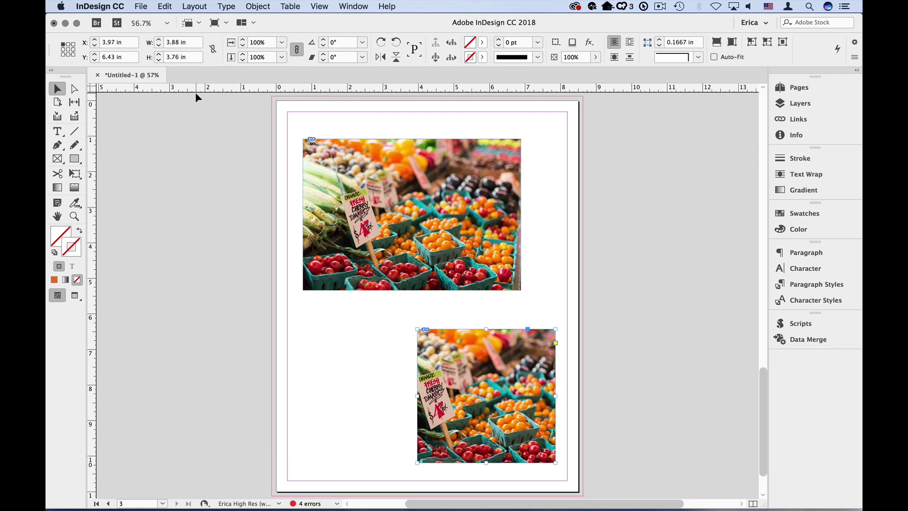